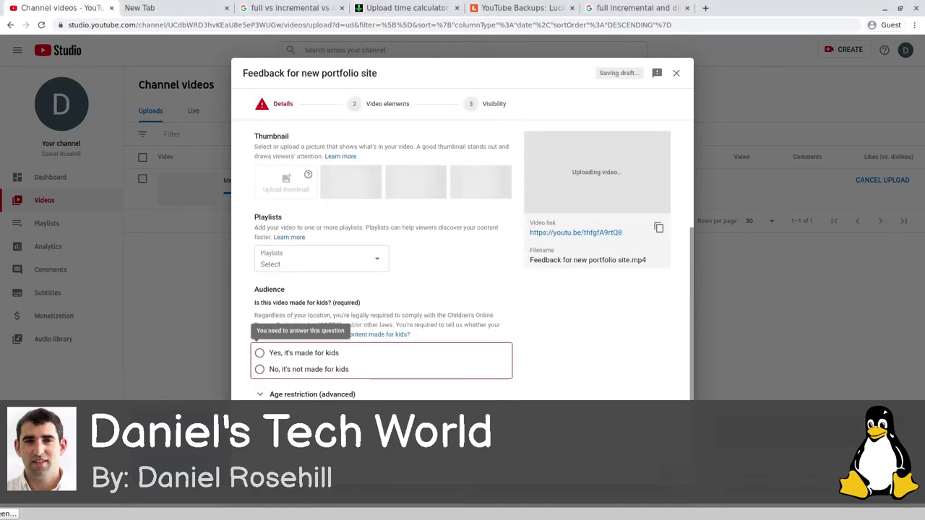
Mark the "Feedback for new portfolio site" video as not made for kids and save it with Unlisted visibility
{"action": "left_click", "coordinate": [260, 369]}
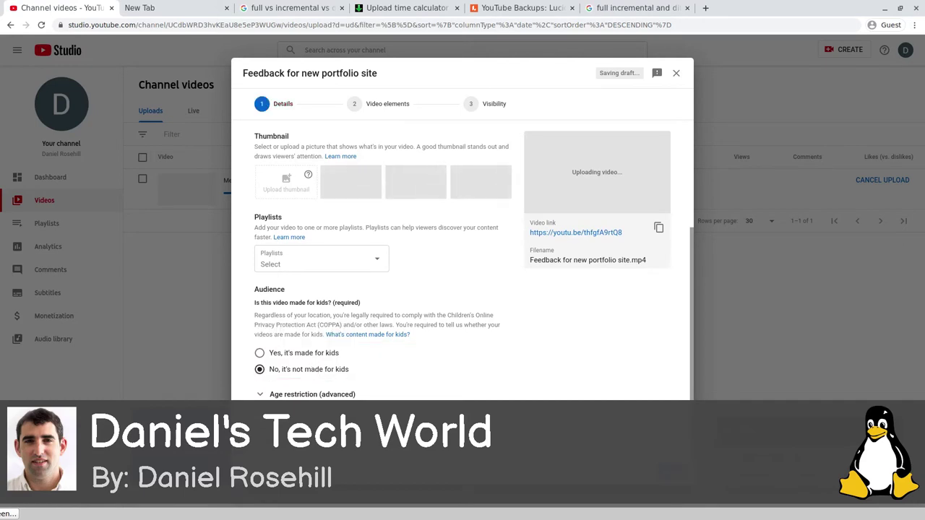
{"action": "left_click", "coordinate": [659, 463]}
{"action": "left_click", "coordinate": [659, 463]}
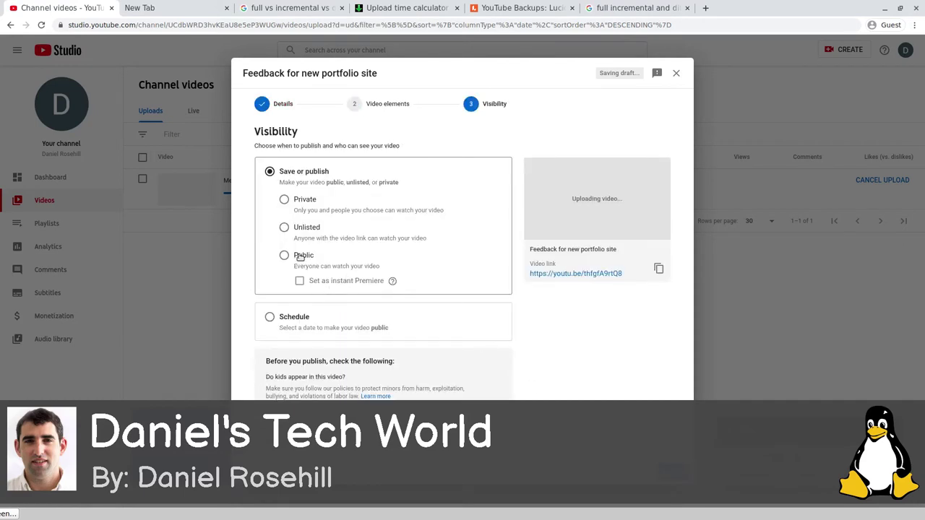
{"action": "left_click", "coordinate": [283, 229]}
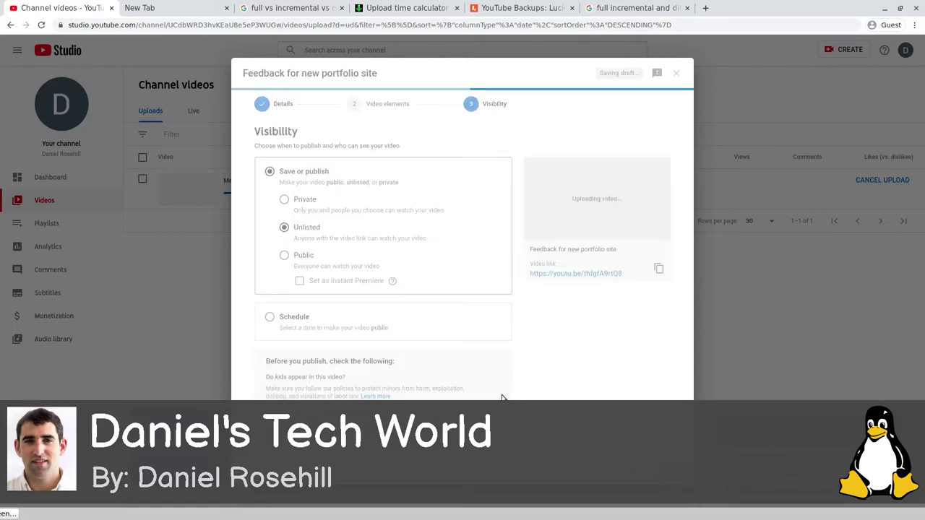
Search Google for "google takeout", open the Google Takeout page and check which account is signed in
{"action": "left_click", "coordinate": [600, 7]}
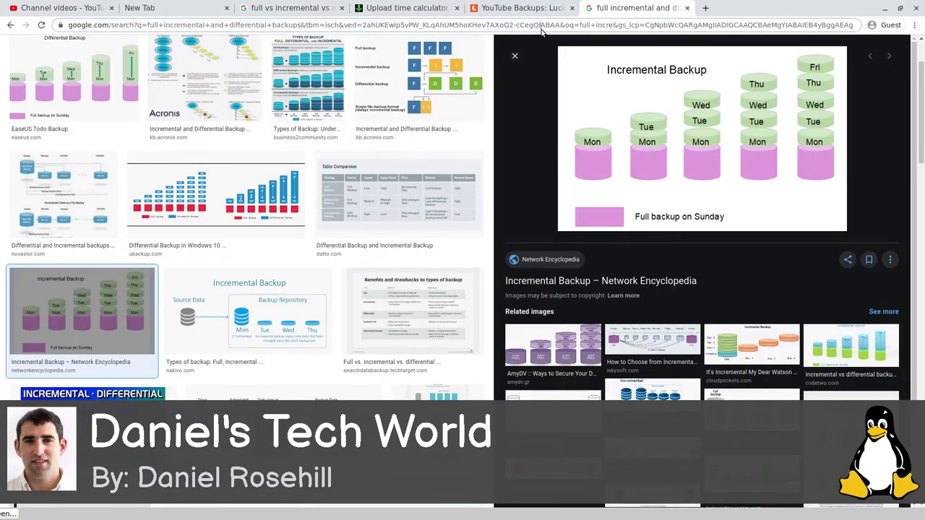
{"action": "key", "text": "ctrl+l"}
{"action": "type", "text": "google takeout"}
{"action": "key", "text": "Return"}
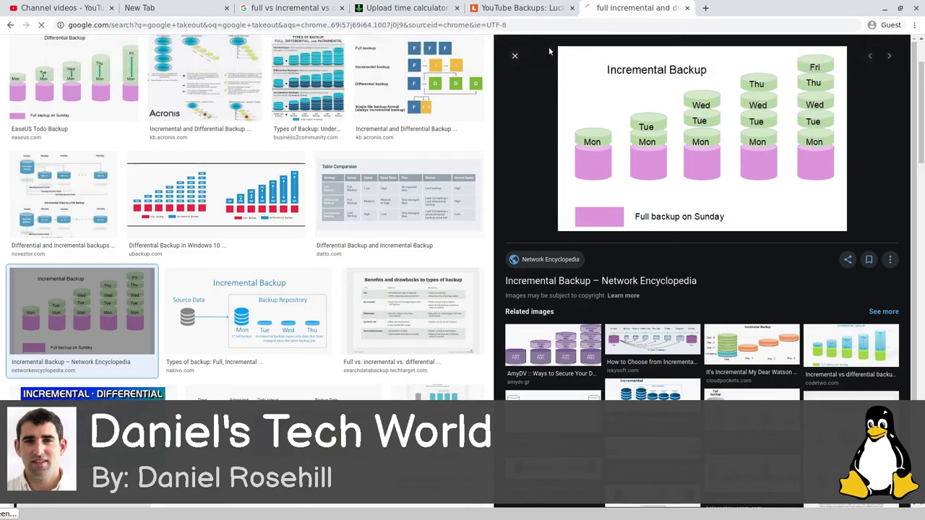
{"action": "left_click", "coordinate": [138, 136]}
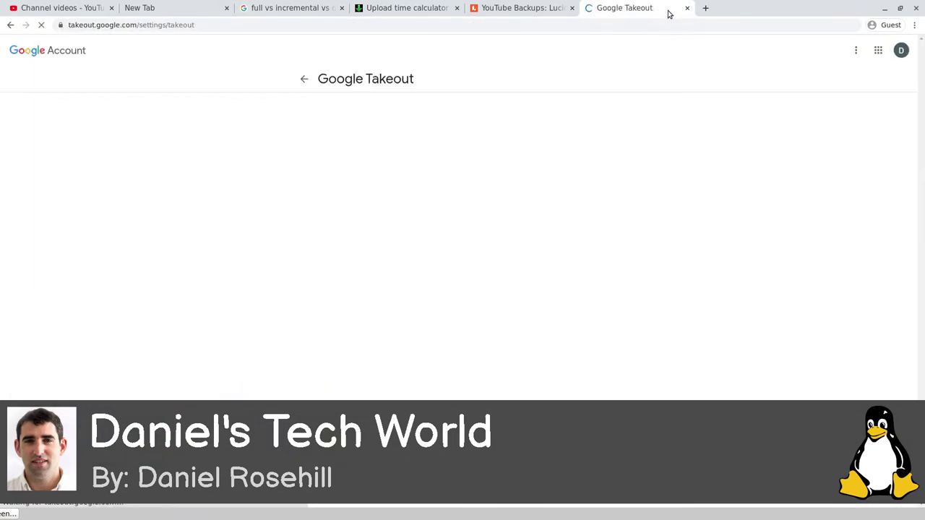
{"action": "left_click", "coordinate": [899, 53]}
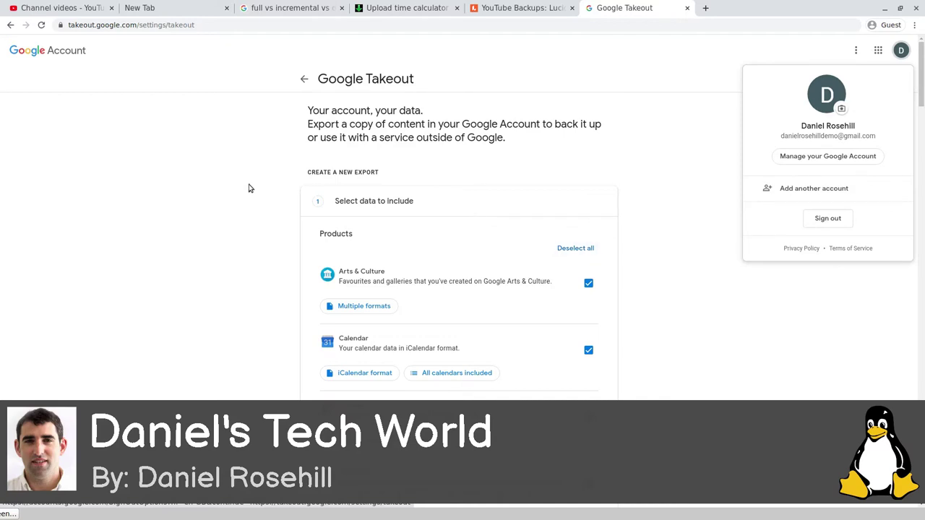
Return to YouTube Studio and dismiss the video upload progress dialog
{"action": "key", "text": "ctrl+1"}
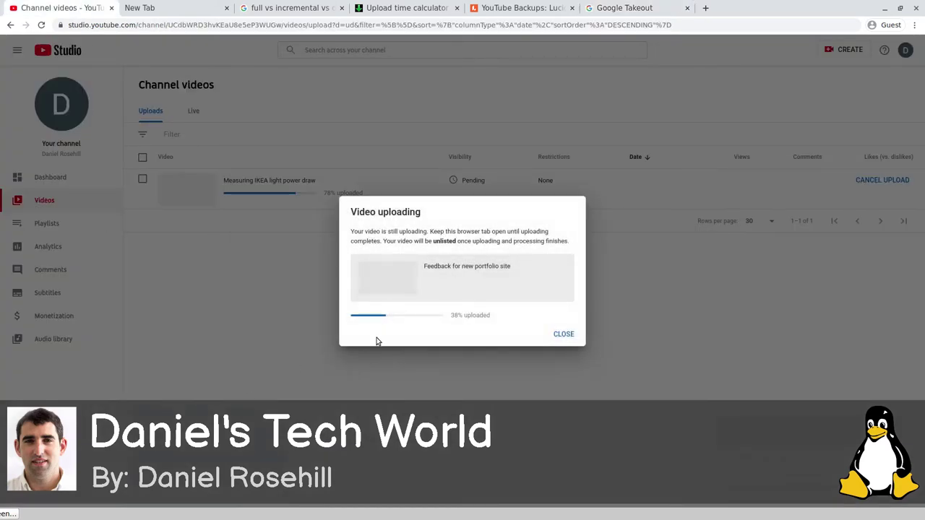
{"action": "left_click", "coordinate": [566, 336]}
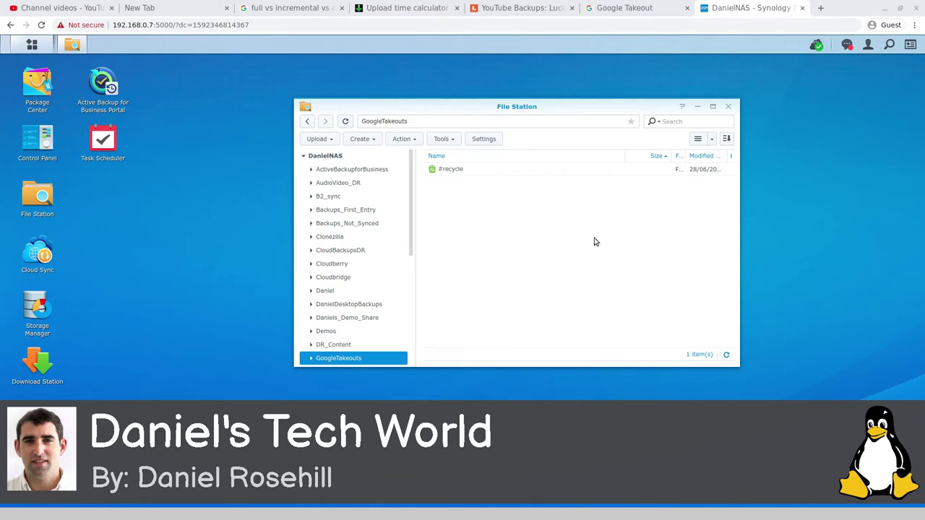
Create a folder named YouTube inside the NAS's GoogleTakeouts folder
{"action": "left_click", "coordinate": [364, 139]}
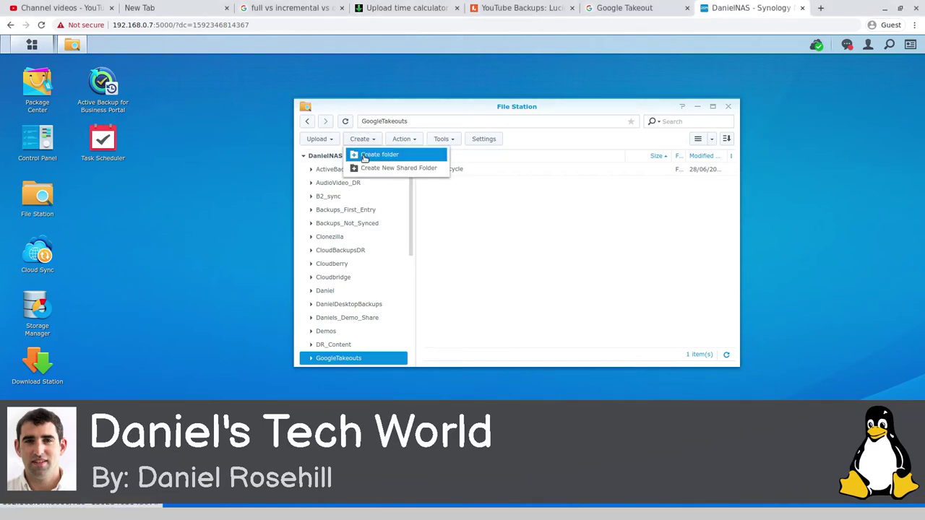
{"action": "left_click", "coordinate": [365, 155]}
{"action": "type", "text": "YouTube"}
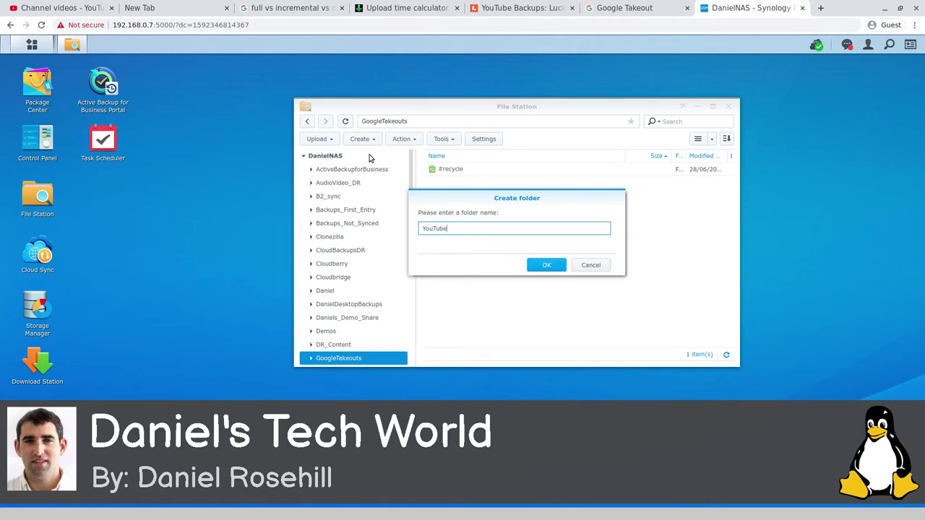
{"action": "key", "text": "Return"}
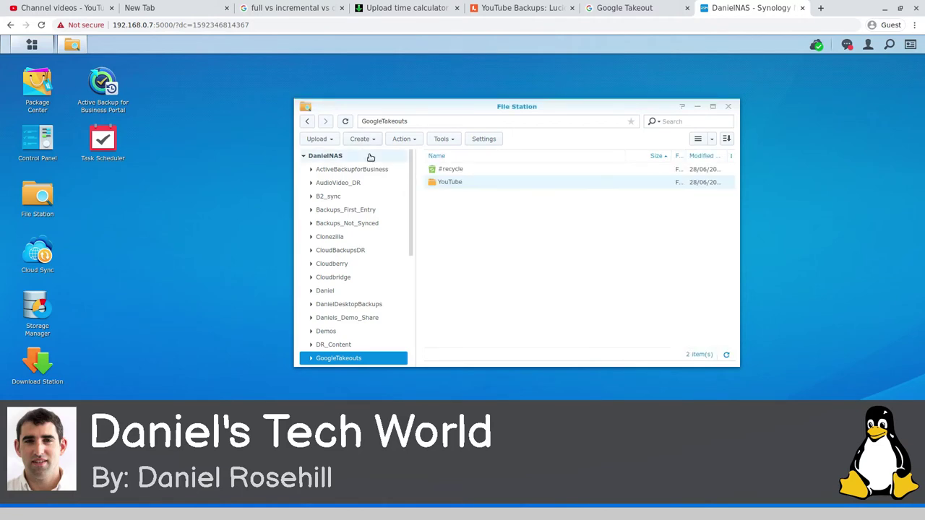
Open the YouTube folder and create a subfolder named Demo in it
{"action": "double_click", "coordinate": [442, 183]}
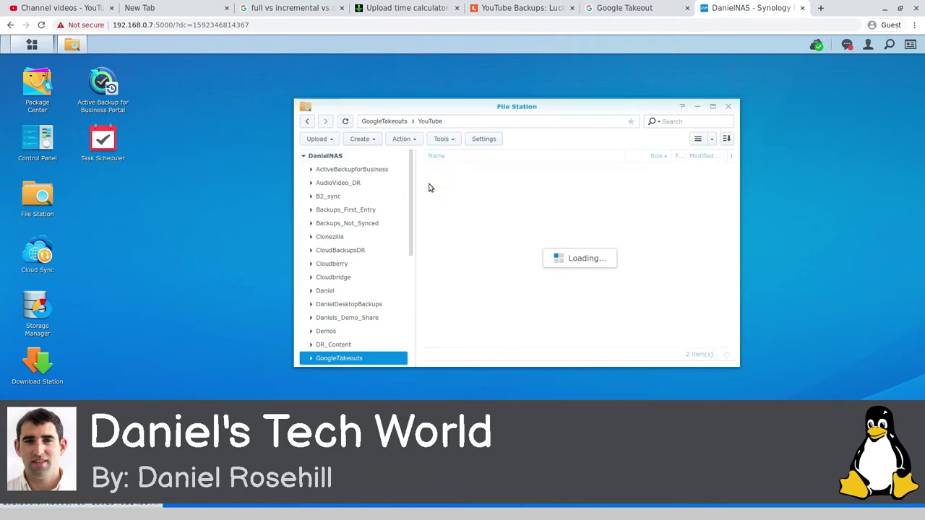
{"action": "left_click", "coordinate": [361, 138]}
{"action": "left_click", "coordinate": [375, 154]}
{"action": "type", "text": "De"}
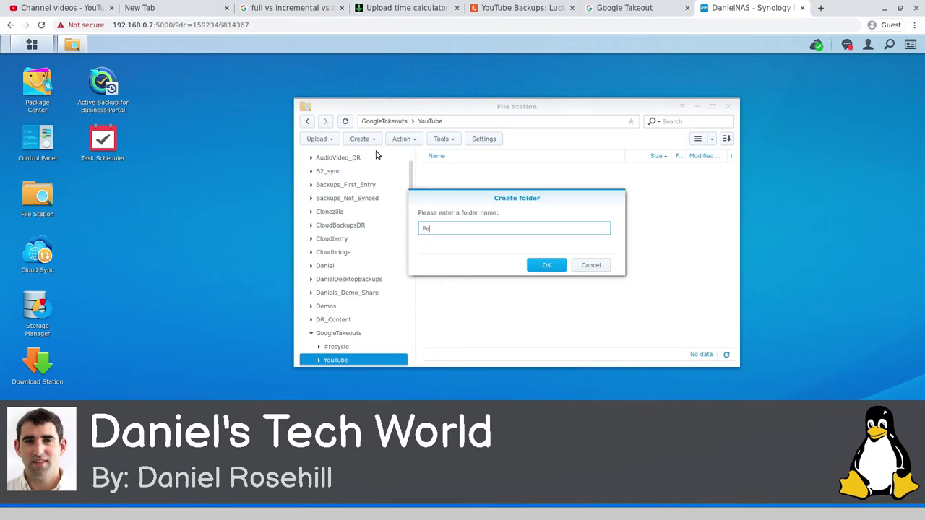
{"action": "key", "text": "BackSpace"}
{"action": "key", "text": "BackSpace"}
{"action": "type", "text": "Demo"}
{"action": "key", "text": "Return"}
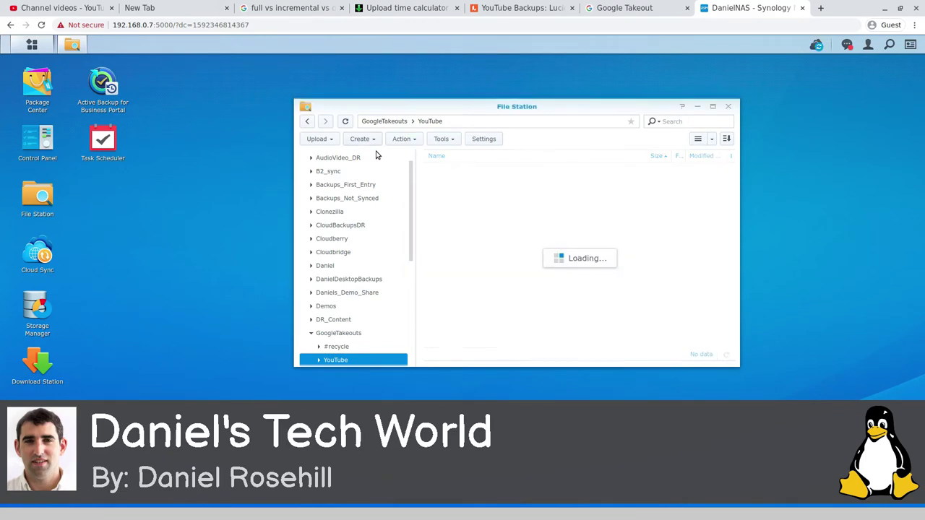
Create another subfolder in YouTube, named with the channel owner's full name followed by "brand account"
{"action": "left_click", "coordinate": [357, 140]}
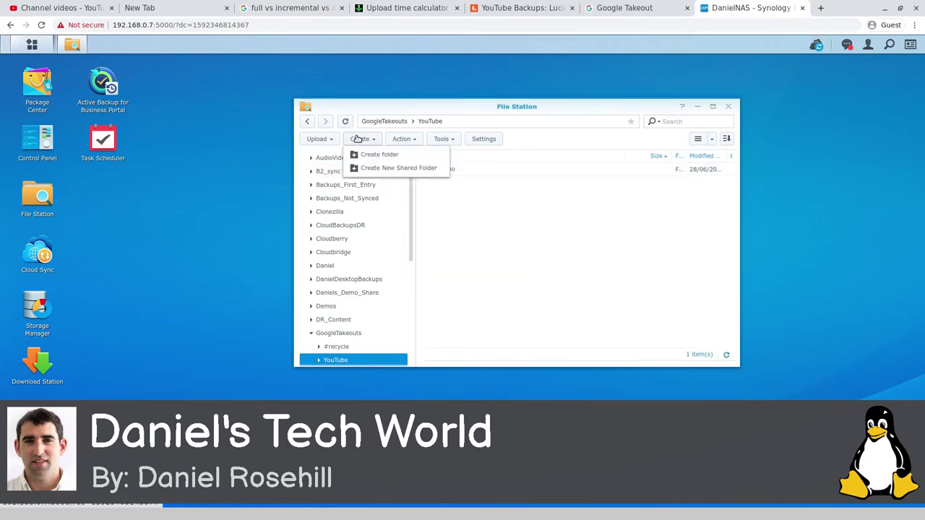
{"action": "left_click", "coordinate": [359, 153]}
{"action": "type", "text": "Daniel rosehi"}
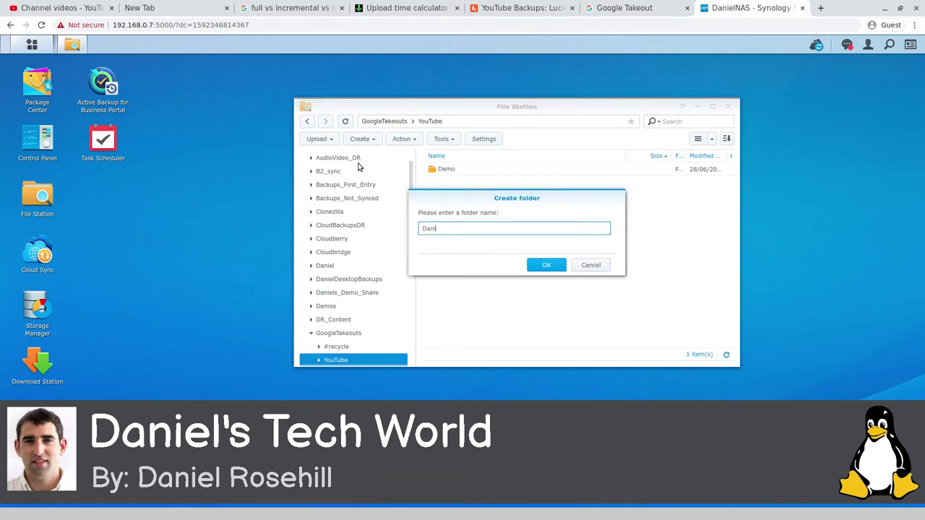
{"action": "key", "text": "BackSpace"}
{"action": "key", "text": "BackSpace"}
{"action": "key", "text": "BackSpace"}
{"action": "key", "text": "BackSpace"}
{"action": "key", "text": "BackSpace"}
{"action": "key", "text": "BackSpace"}
{"action": "type", "text": "Rosehill brand"}
{"action": "key", "text": "ctrl+a"}
{"action": "type", "text": "Daniel Rosehill brand account"}
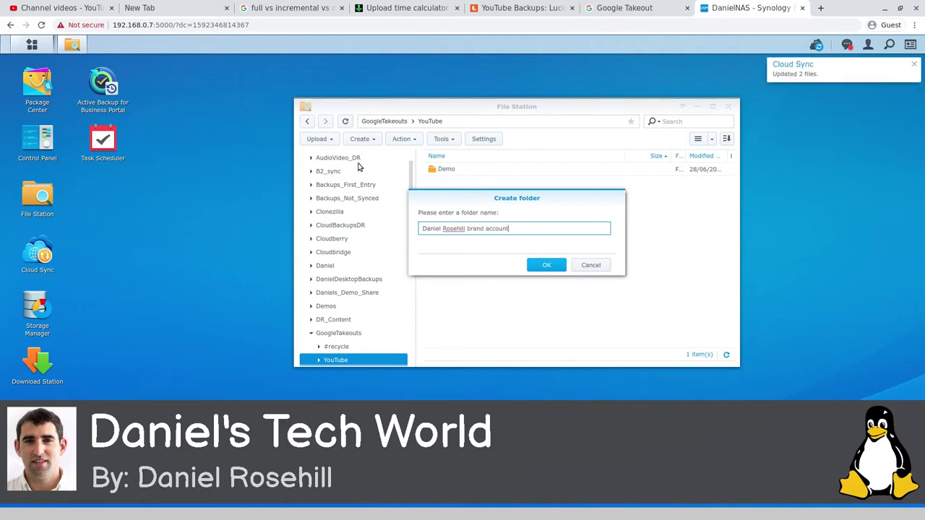
{"action": "right_click", "coordinate": [454, 229]}
{"action": "left_click", "coordinate": [516, 281]}
{"action": "left_click", "coordinate": [551, 266]}
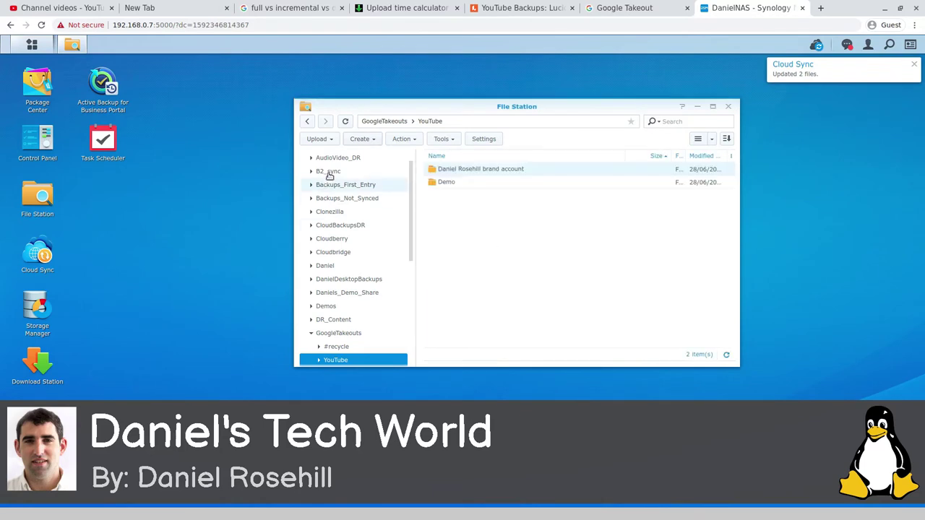
Create a third subfolder in YouTube, named with the channel owner's full name followed by "personal videos"
{"action": "left_click", "coordinate": [361, 139]}
{"action": "left_click", "coordinate": [374, 154]}
{"action": "type", "text": "Daniel Rosehill perso"}
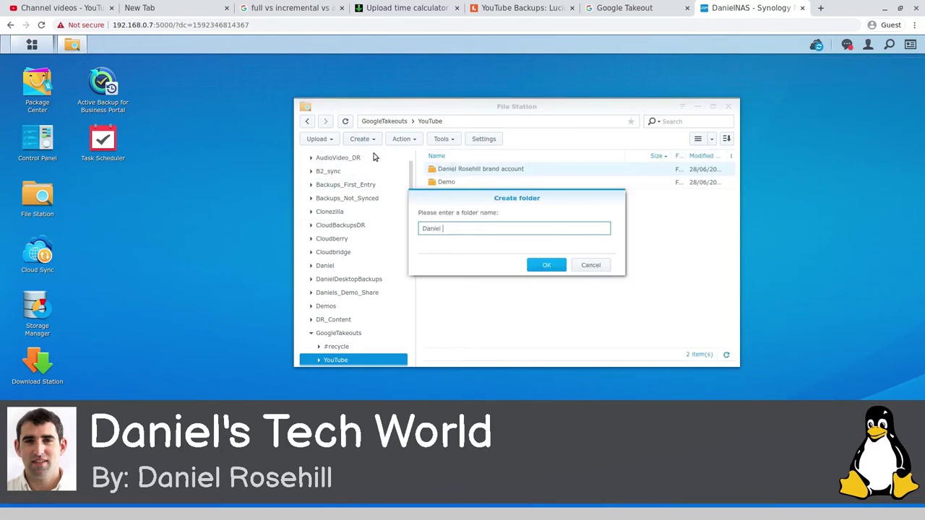
{"action": "key", "text": "BackSpace"}
{"action": "key", "text": "BackSpace"}
{"action": "key", "text": "BackSpace"}
{"action": "key", "text": "BackSpace"}
{"action": "key", "text": "BackSpace"}
{"action": "key", "text": "BackSpace"}
{"action": "key", "text": "BackSpace"}
{"action": "type", "text": "ill personal videos"}
{"action": "key", "text": "Return"}
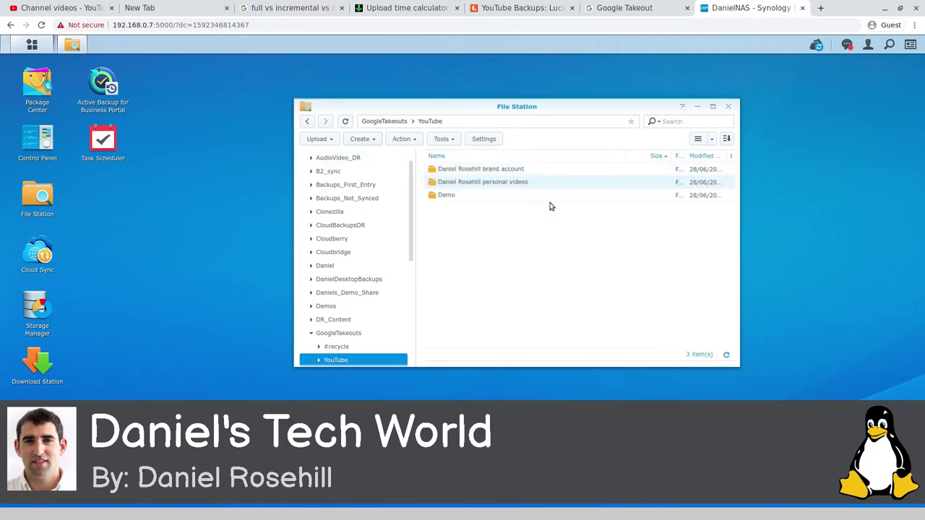
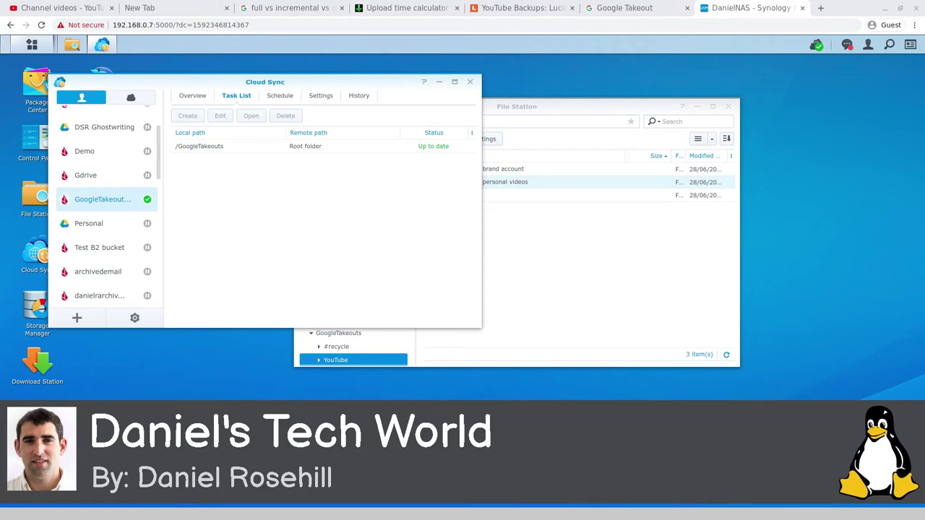
Open the Google Takeout page from the search results for "google takeouts"
{"action": "key", "text": "ctrl+1"}
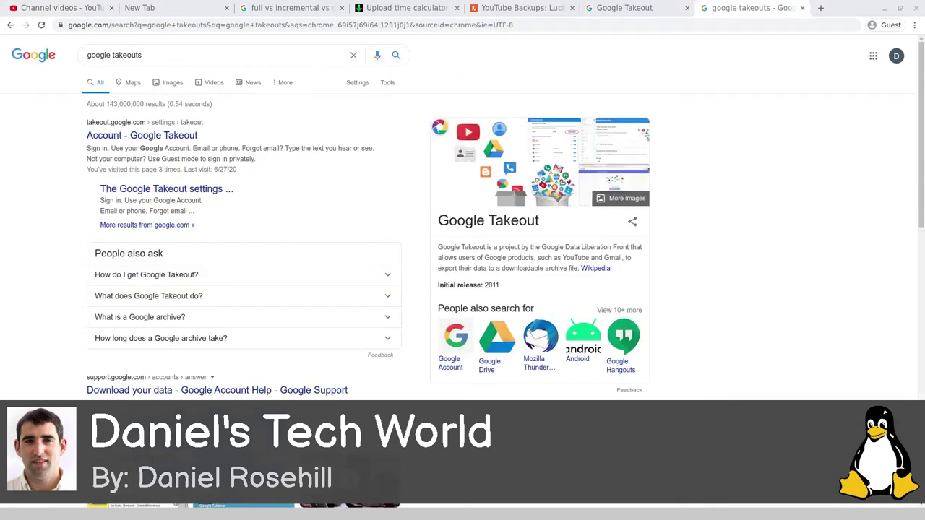
{"action": "left_click", "coordinate": [138, 136]}
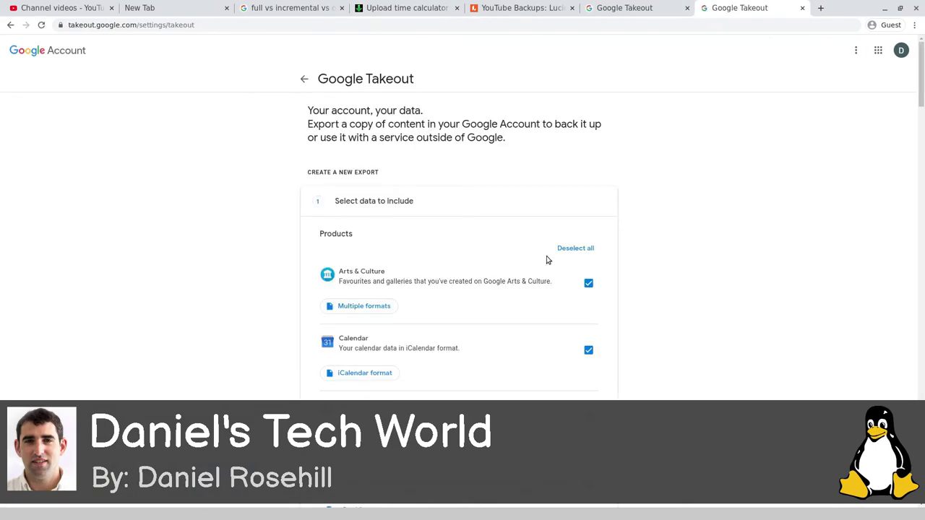
{"action": "scroll", "coordinate": [721, 113], "scroll_direction": "down", "scroll_amount": 3}
{"action": "scroll", "coordinate": [698, 152], "scroll_direction": "up", "scroll_amount": 3}
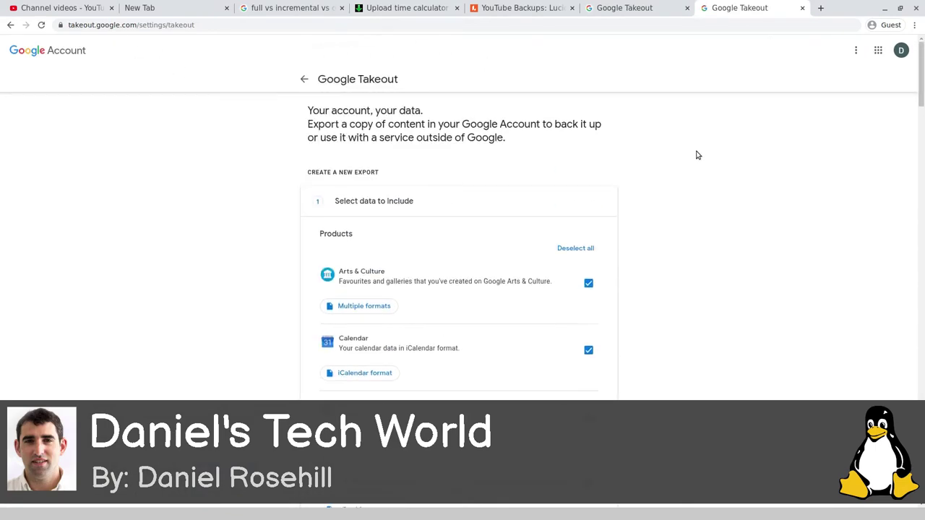
Deselect all products and include only YouTube and YouTube Music in the export
{"action": "left_click", "coordinate": [573, 248]}
{"action": "scroll", "coordinate": [735, 236], "scroll_direction": "down", "scroll_amount": 3}
{"action": "scroll", "coordinate": [735, 237], "scroll_direction": "down", "scroll_amount": 20}
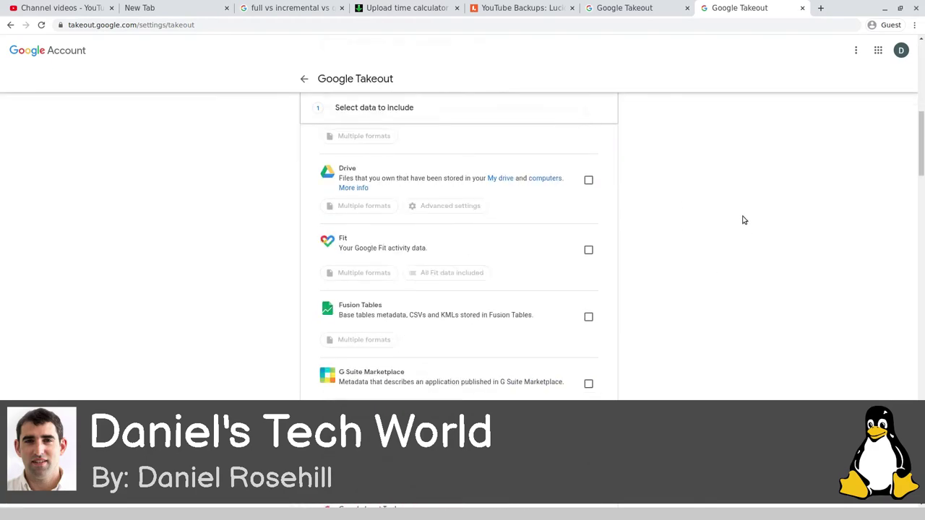
{"action": "scroll", "coordinate": [758, 232], "scroll_direction": "down", "scroll_amount": 10}
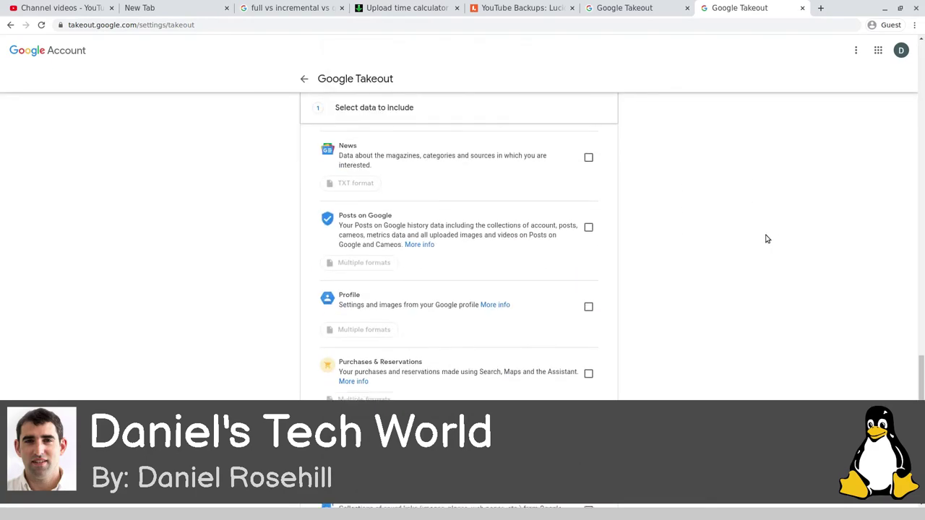
{"action": "left_click", "coordinate": [589, 257]}
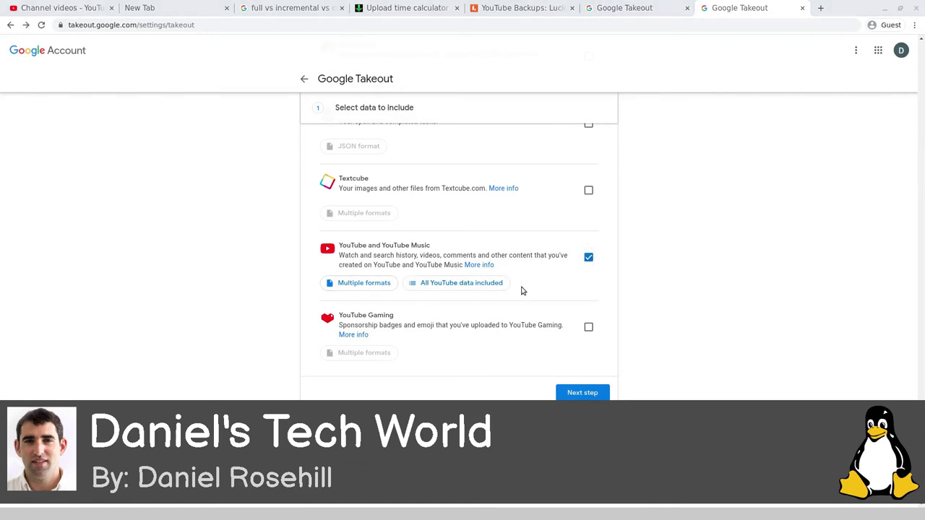
Limit the YouTube and YouTube Music content options to two data types, including playlists
{"action": "left_click", "coordinate": [413, 285]}
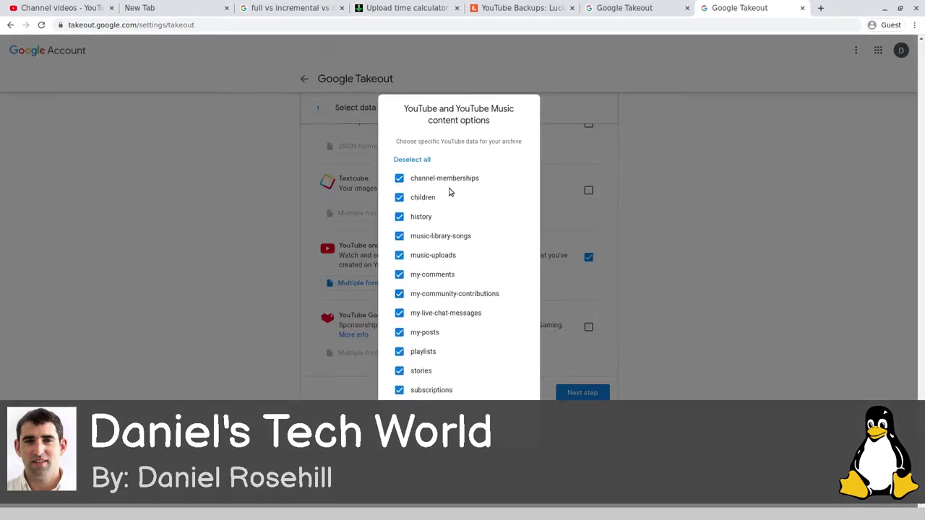
{"action": "left_click", "coordinate": [427, 161]}
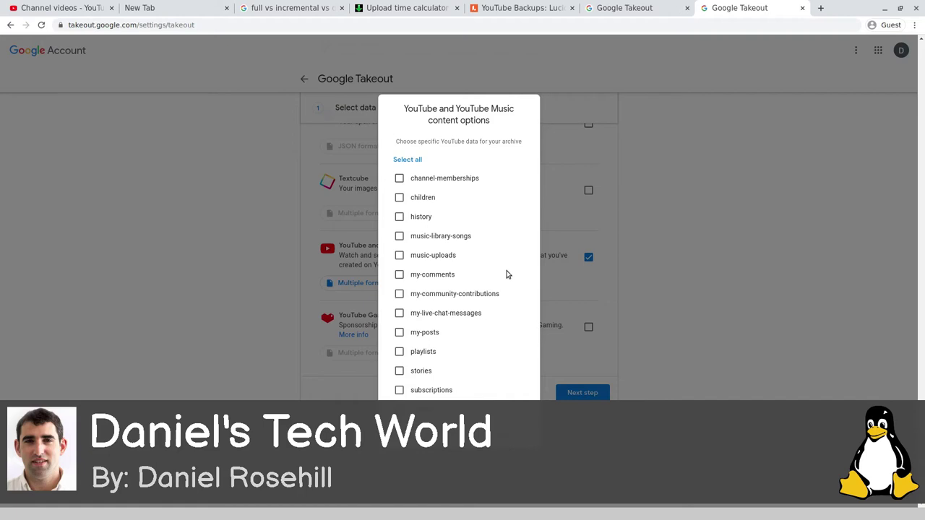
{"action": "left_click", "coordinate": [399, 352]}
{"action": "left_click", "coordinate": [519, 442]}
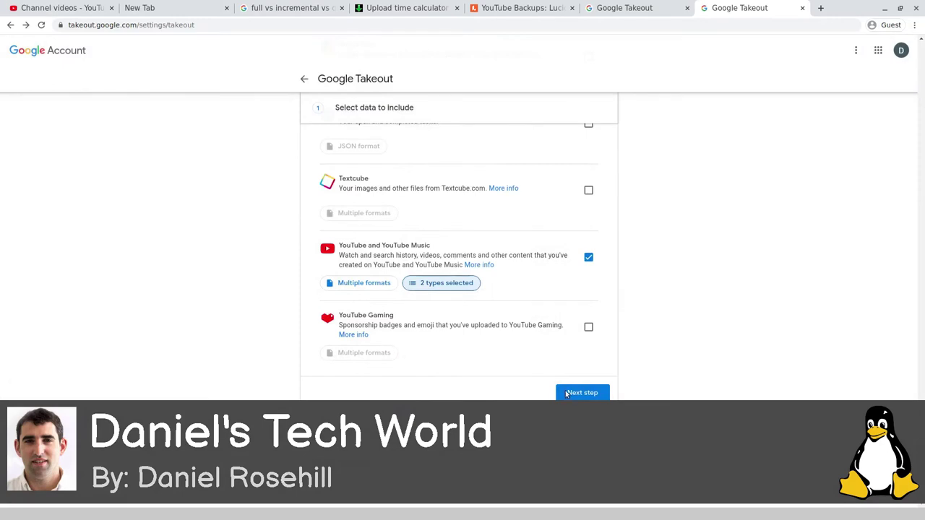
Review the export file formats for YouTube and YouTube Music, such as video media and metadata
{"action": "left_click", "coordinate": [375, 285]}
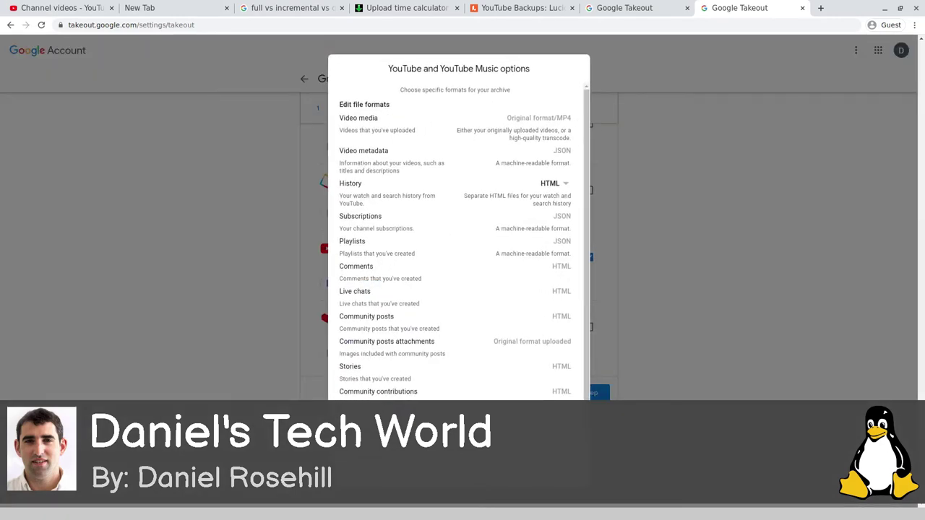
{"action": "scroll", "coordinate": [464, 244], "scroll_direction": "down", "scroll_amount": 1}
{"action": "left_click", "coordinate": [567, 470]}
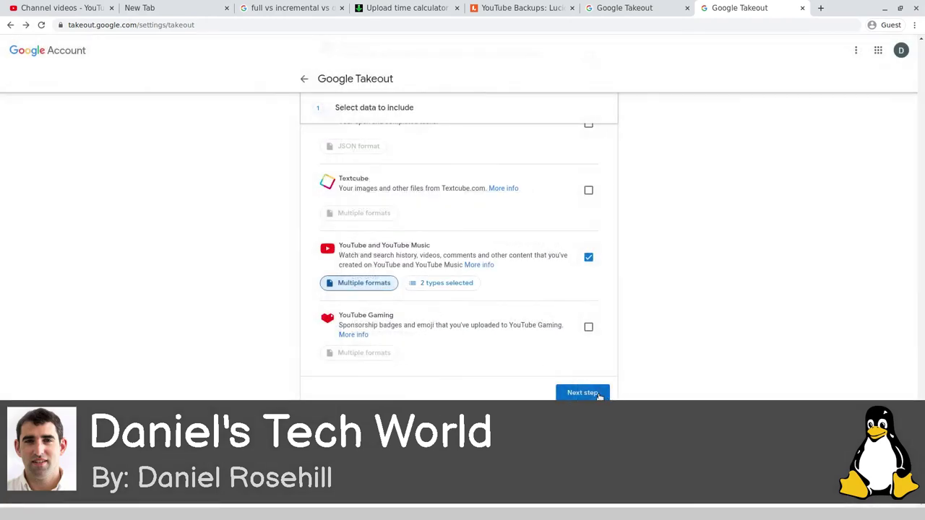
Proceed to the export delivery options and set the archive file type to .tgz
{"action": "left_click", "coordinate": [599, 394]}
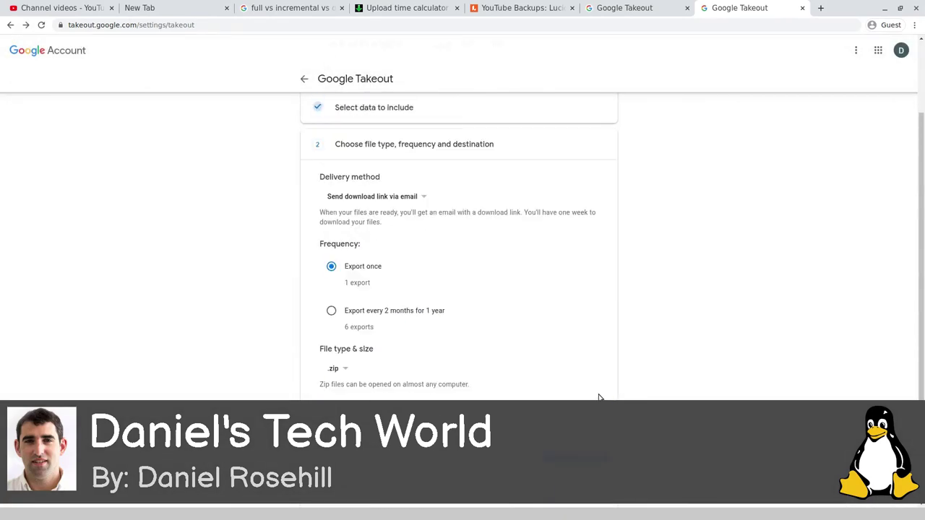
{"action": "left_click", "coordinate": [339, 369]}
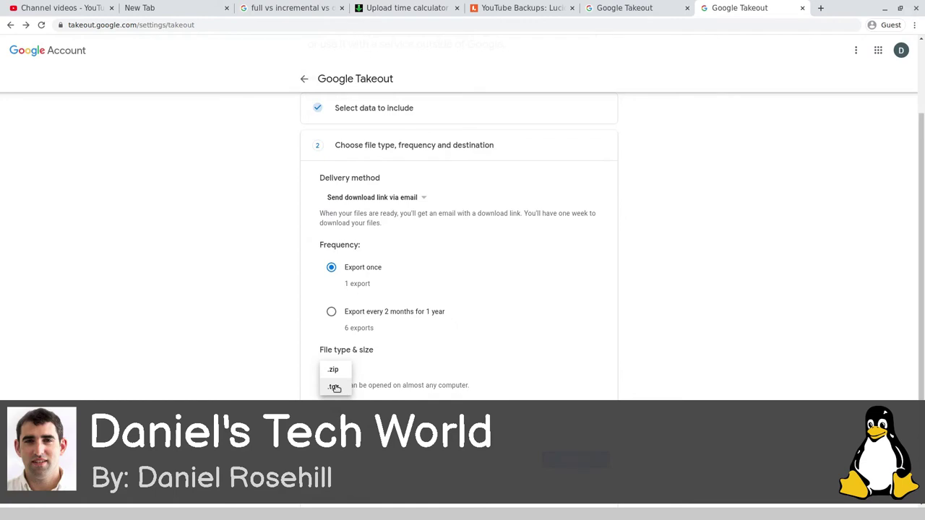
{"action": "left_click", "coordinate": [333, 388]}
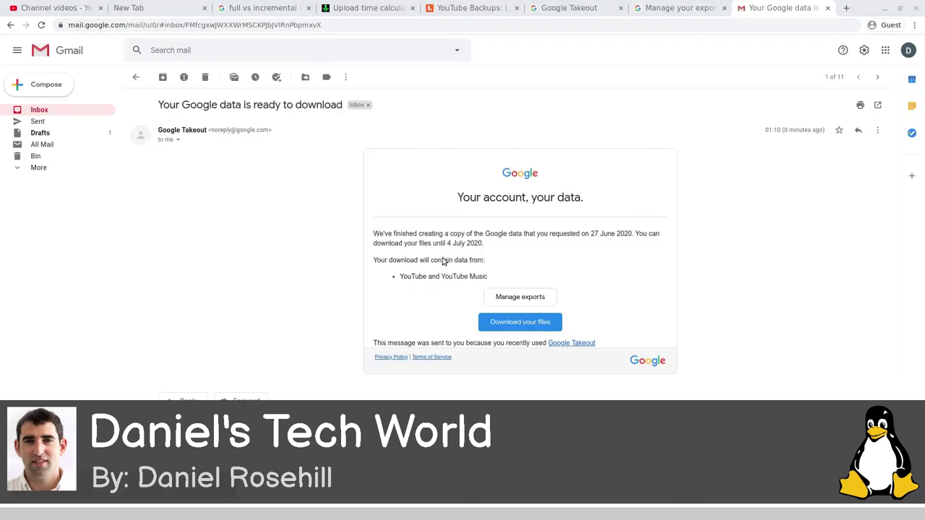
Open the export download from the Google Takeout email and inspect the Takeout folder inside the .tgz archive
{"action": "left_click", "coordinate": [531, 330]}
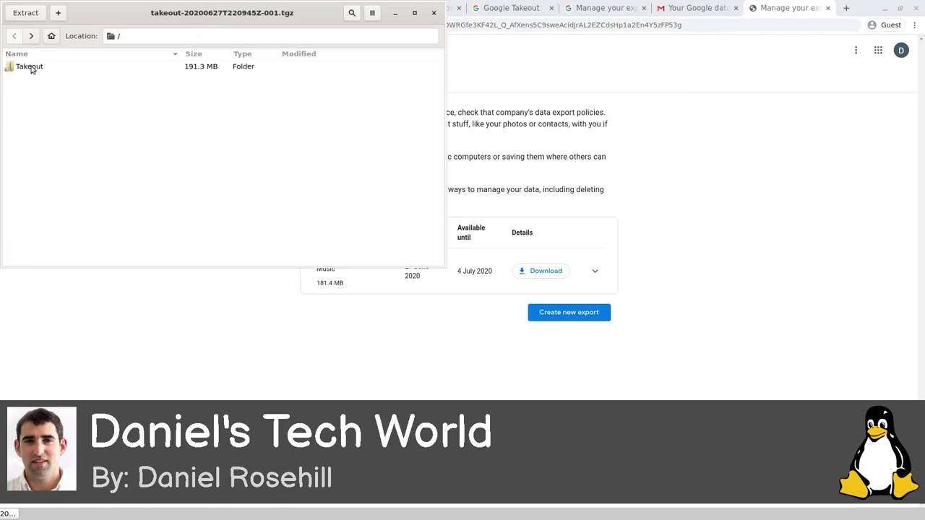
{"action": "double_click", "coordinate": [31, 70]}
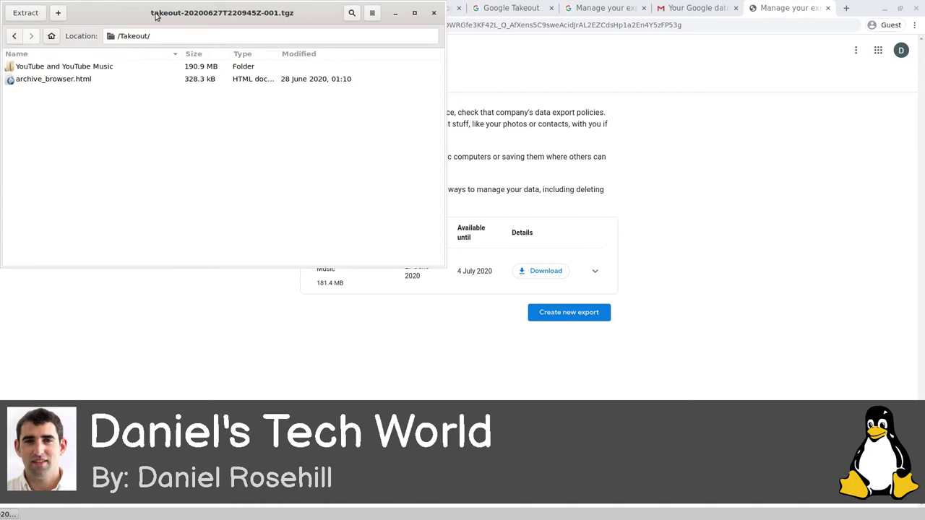
{"action": "left_click_drag", "start_coordinate": [152, 16], "coordinate": [190, 16]}
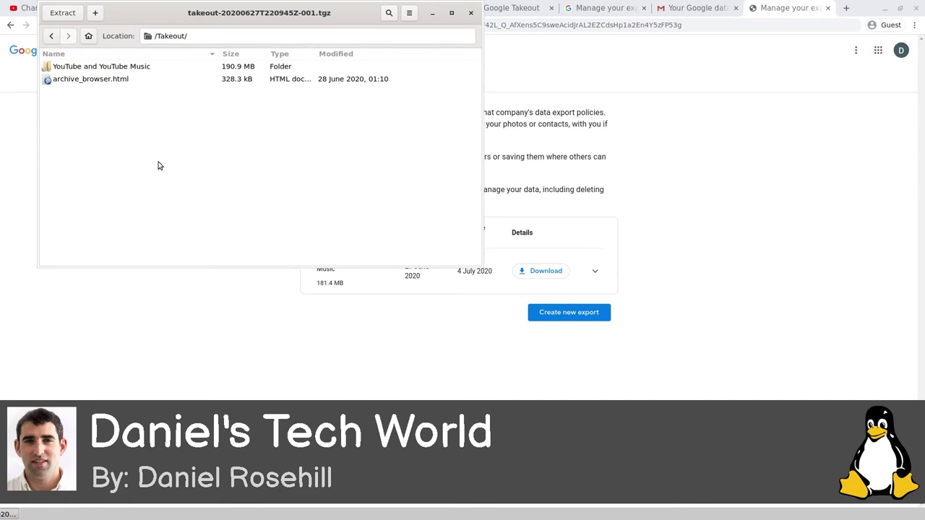
{"action": "left_click", "coordinate": [700, 370]}
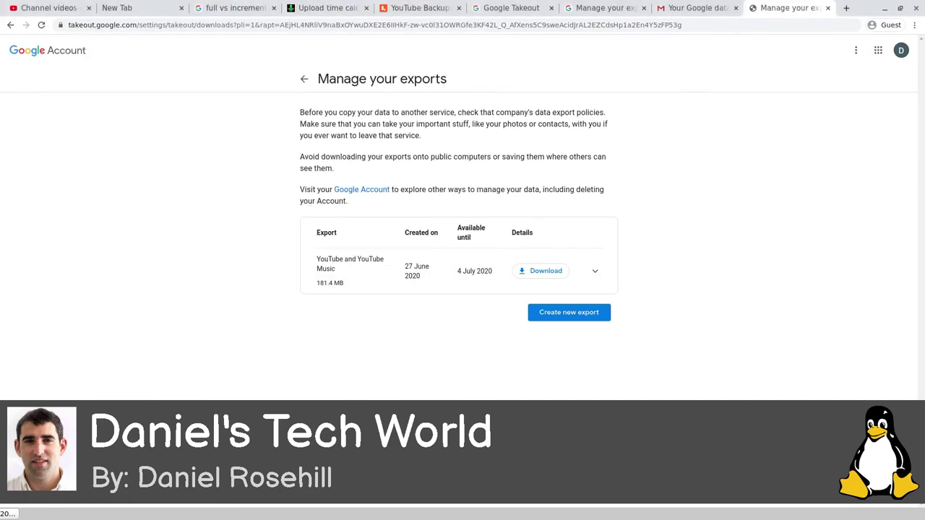
Search the web for Backblaze in a new tab, look over the results and close the tab
{"action": "key", "text": "ctrl+t"}
{"action": "type", "text": "back"}
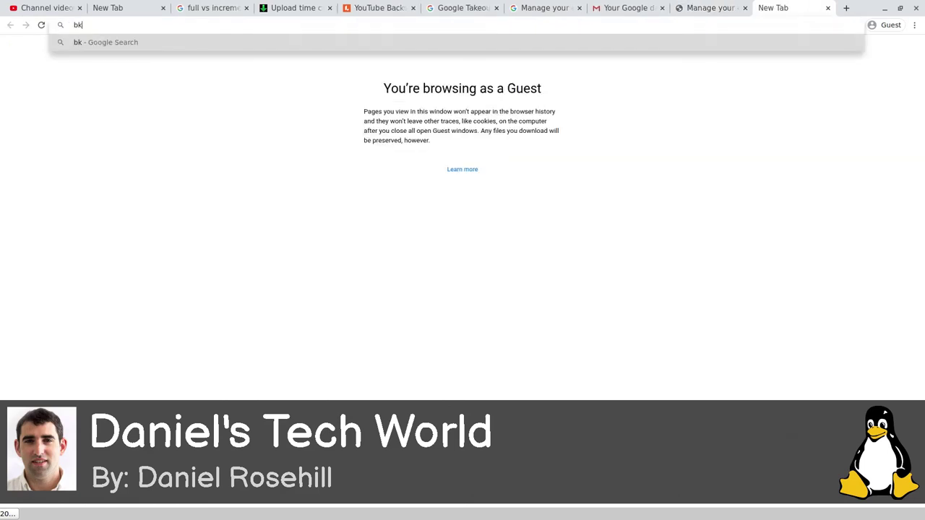
{"action": "type", "text": "blaze"}
{"action": "key", "text": "Return"}
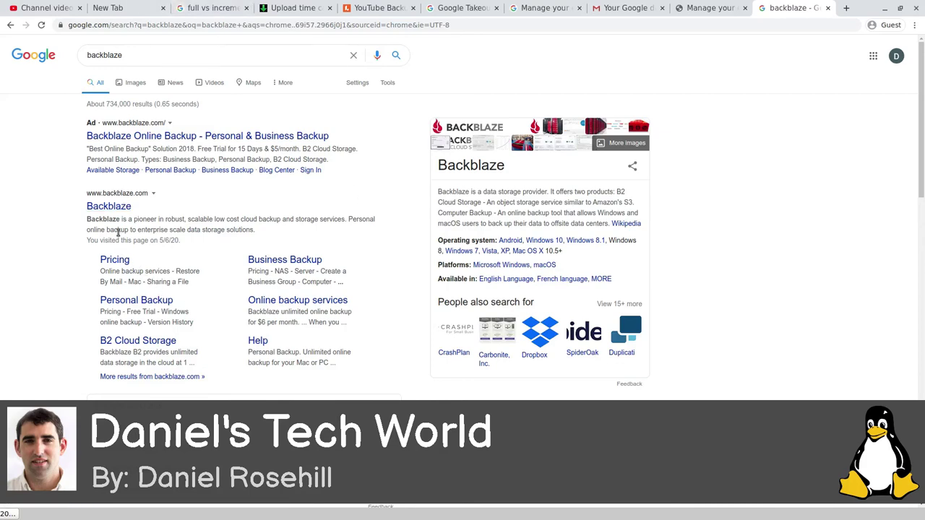
{"action": "left_click", "coordinate": [828, 7]}
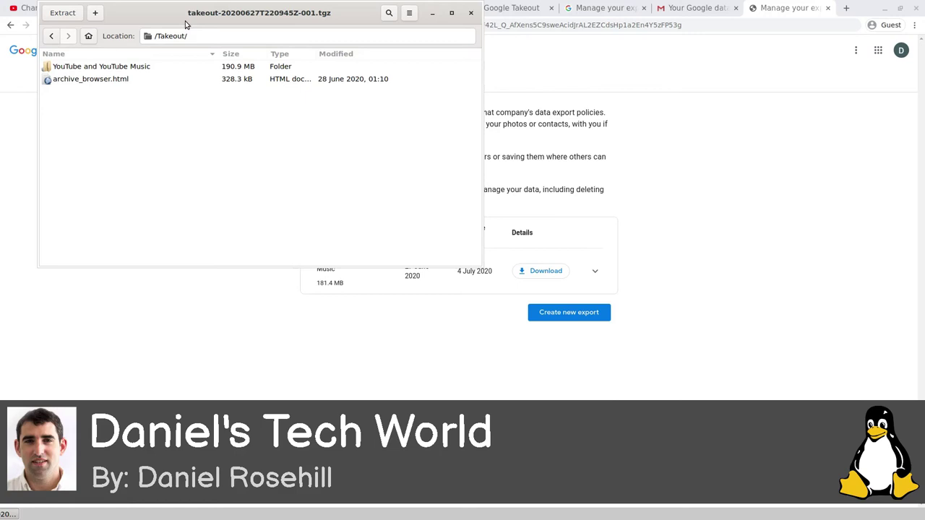
Close the archive window and open the Demo folder under GoogleTakeouts > YouTube in the NAS's File Station
{"action": "left_click_drag", "start_coordinate": [201, 15], "coordinate": [228, 160]}
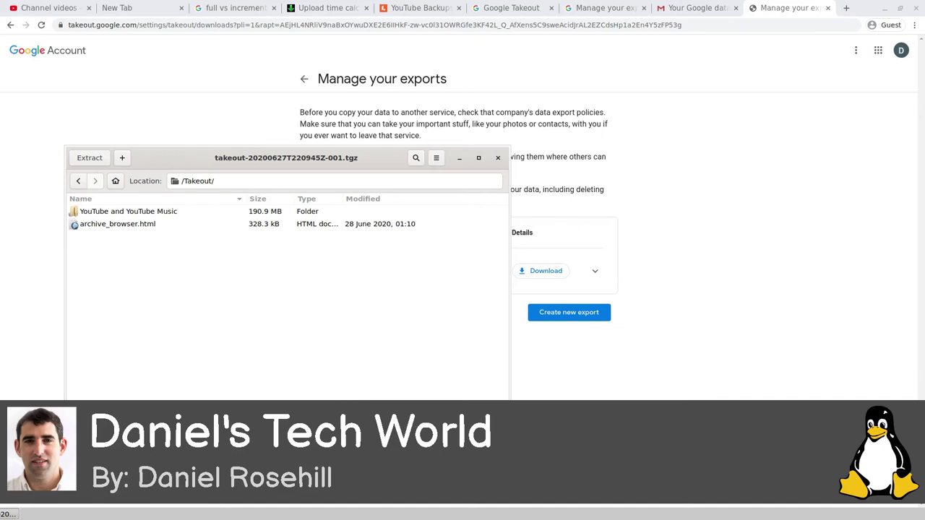
{"action": "key", "text": "alt+F4"}
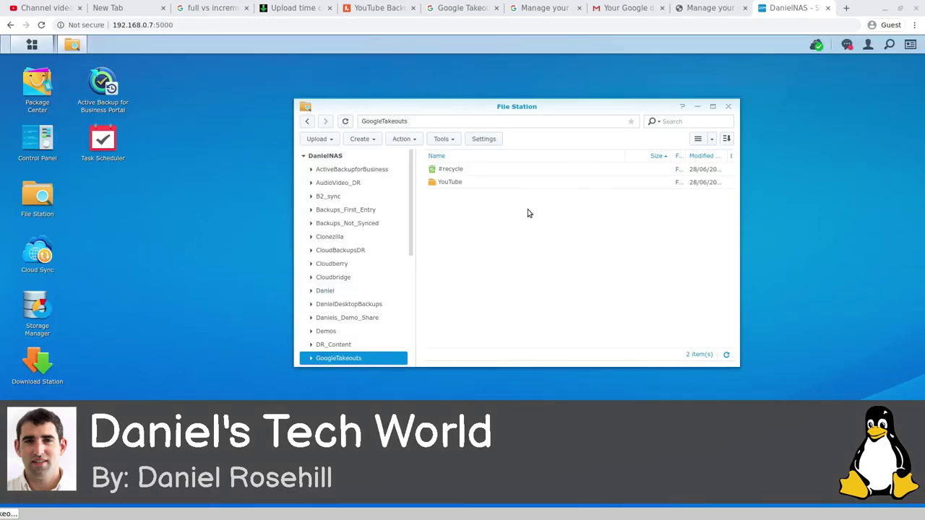
{"action": "double_click", "coordinate": [475, 187]}
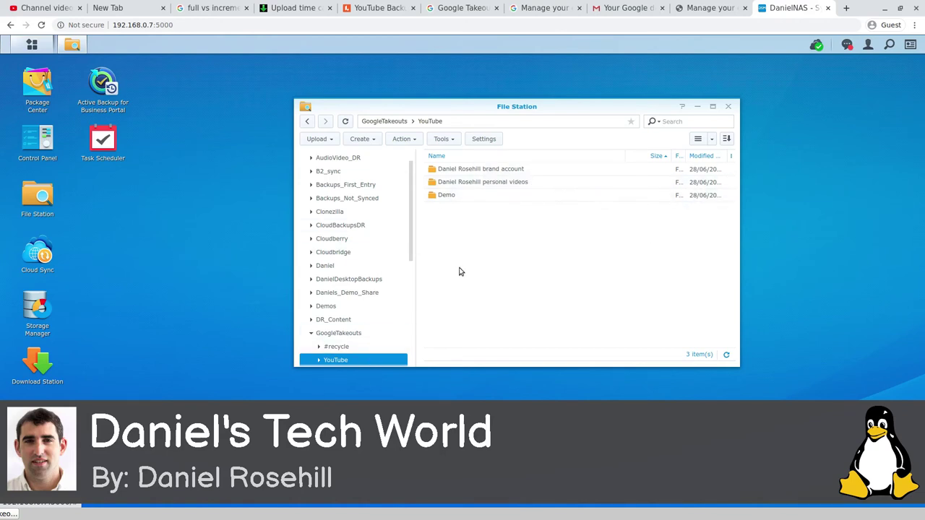
{"action": "double_click", "coordinate": [442, 196]}
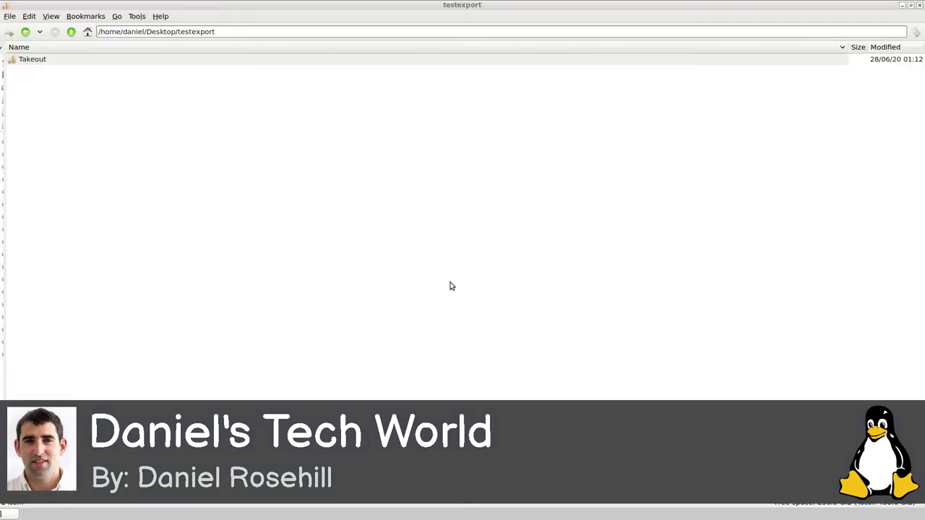
Open the videos folder of the extracted export, inside Takeout > YouTube and YouTube Music
{"action": "double_click", "coordinate": [67, 61]}
{"action": "double_click", "coordinate": [97, 60]}
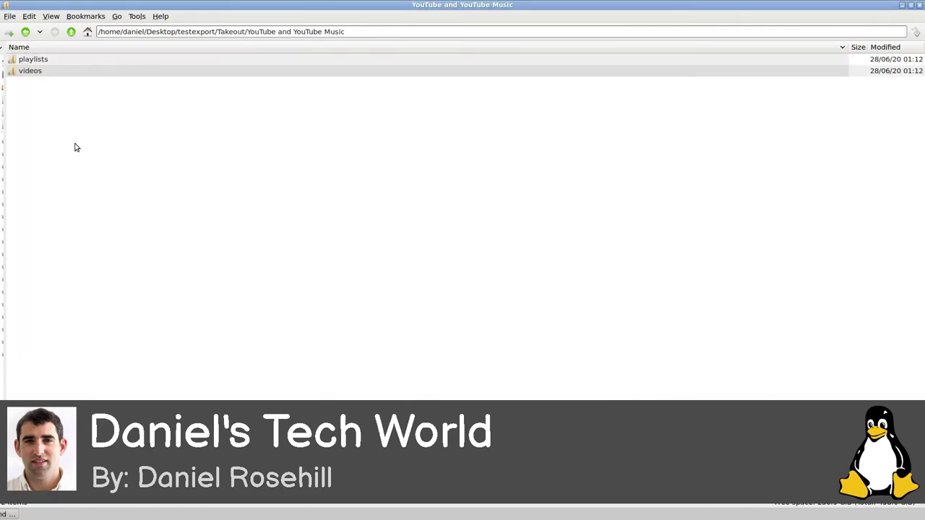
{"action": "double_click", "coordinate": [69, 72]}
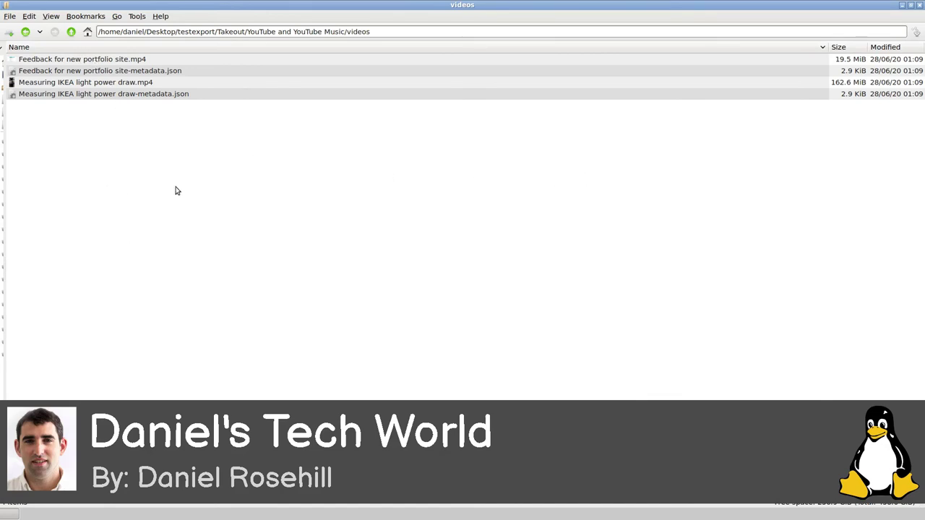
{"action": "left_click", "coordinate": [136, 16]}
{"action": "left_click", "coordinate": [156, 40]}
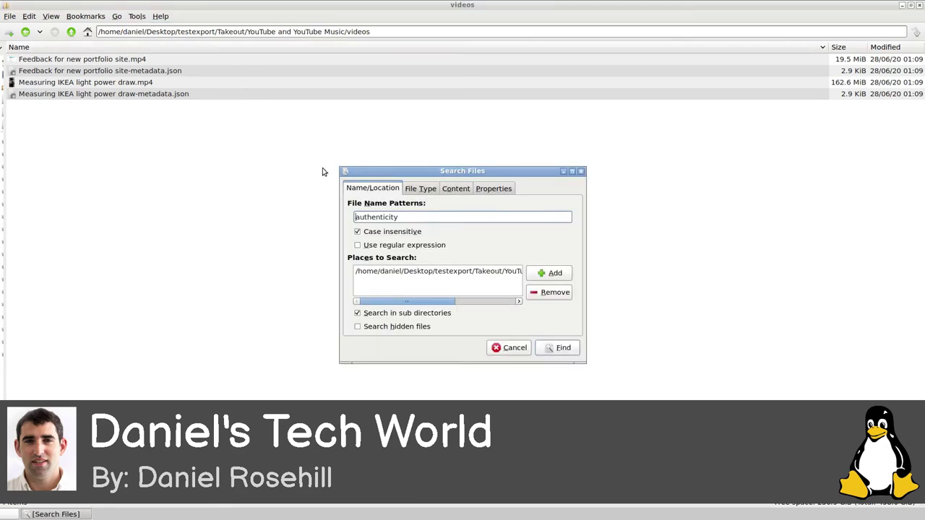
{"action": "left_click", "coordinate": [510, 348]}
From a terminal in the videos folder, create a directory named mp4 and move all *.mp4 files into it
{"action": "left_click", "coordinate": [137, 16]}
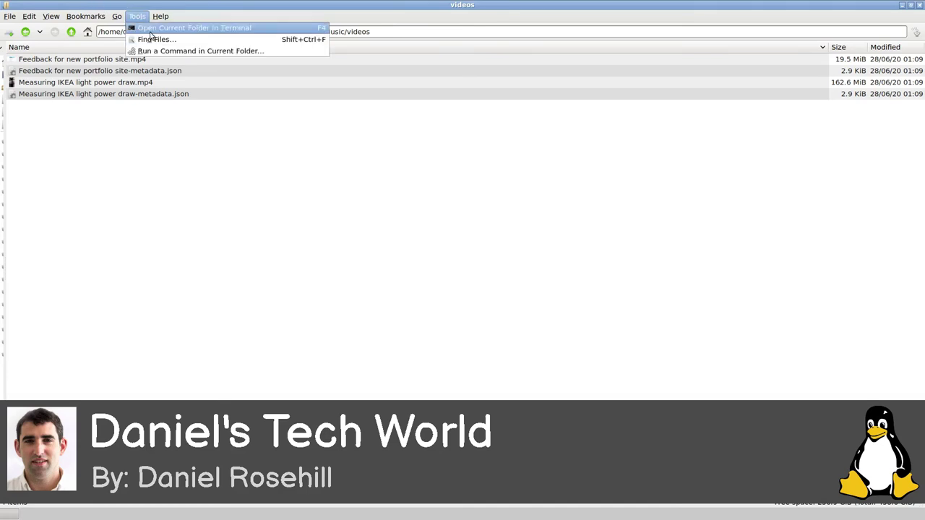
{"action": "left_click", "coordinate": [149, 30]}
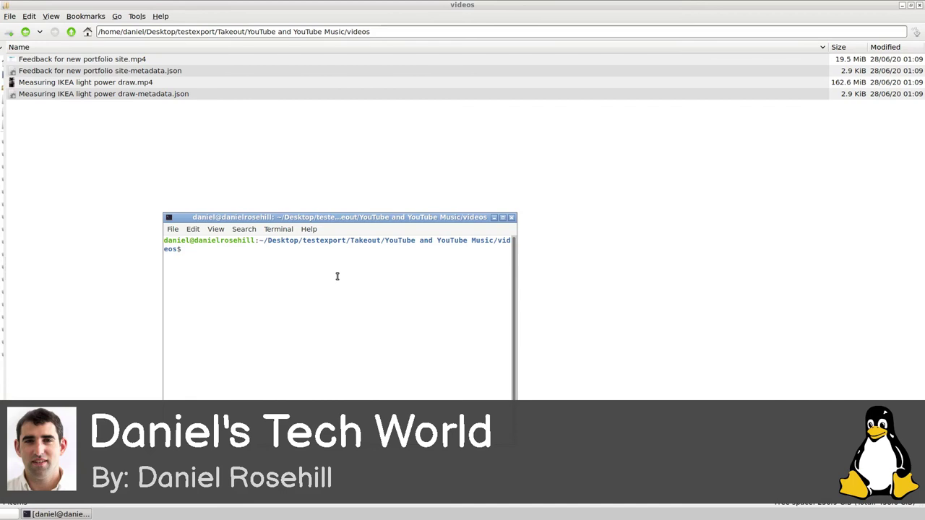
{"action": "type", "text": "mkdir mp4"}
{"action": "key", "text": "Return"}
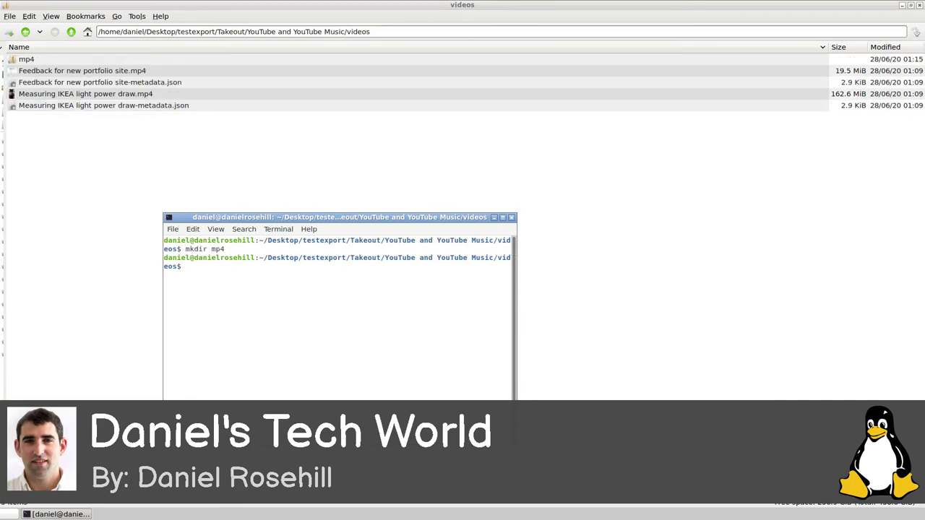
{"action": "type", "text": "mv *.mp4 mp4/"}
{"action": "key", "text": "Return"}
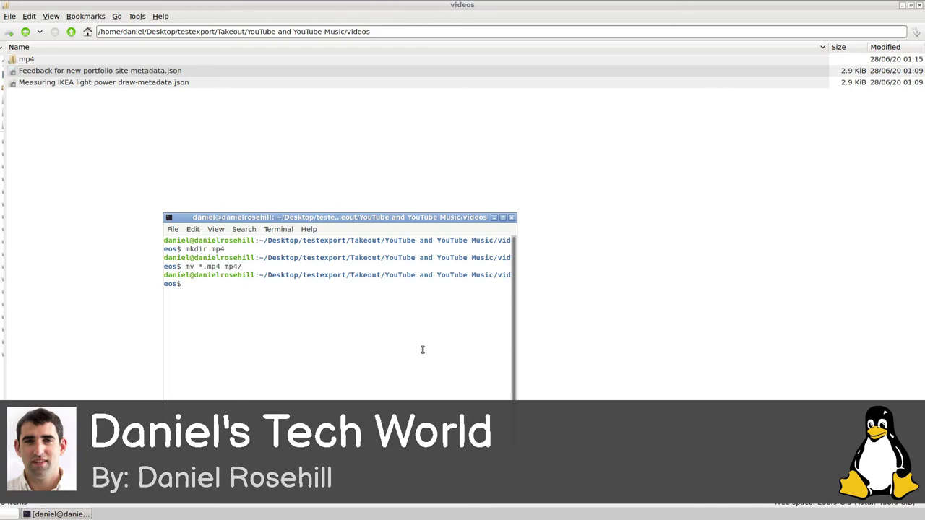
{"action": "left_click", "coordinate": [511, 218]}
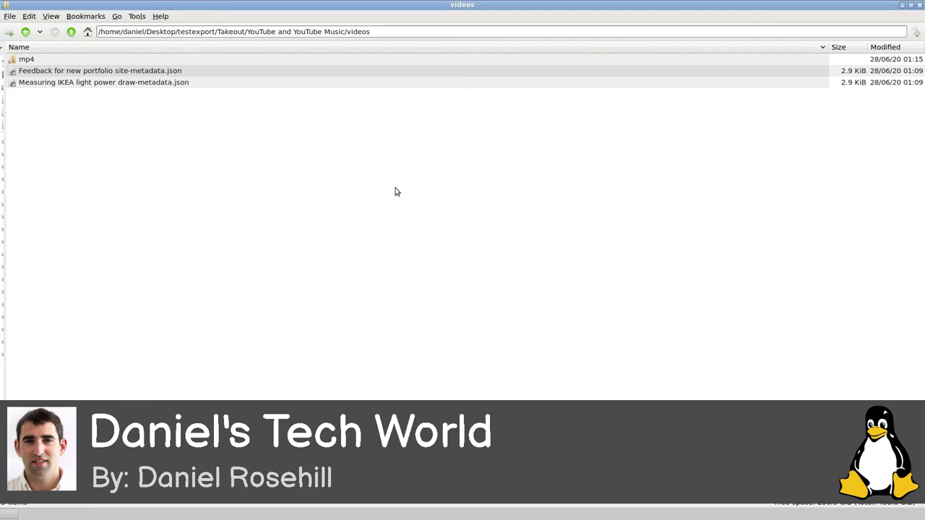
Upload the two videos from the mp4 folder to the NAS Demo folder, overwriting files with the same names
{"action": "double_click", "coordinate": [31, 59]}
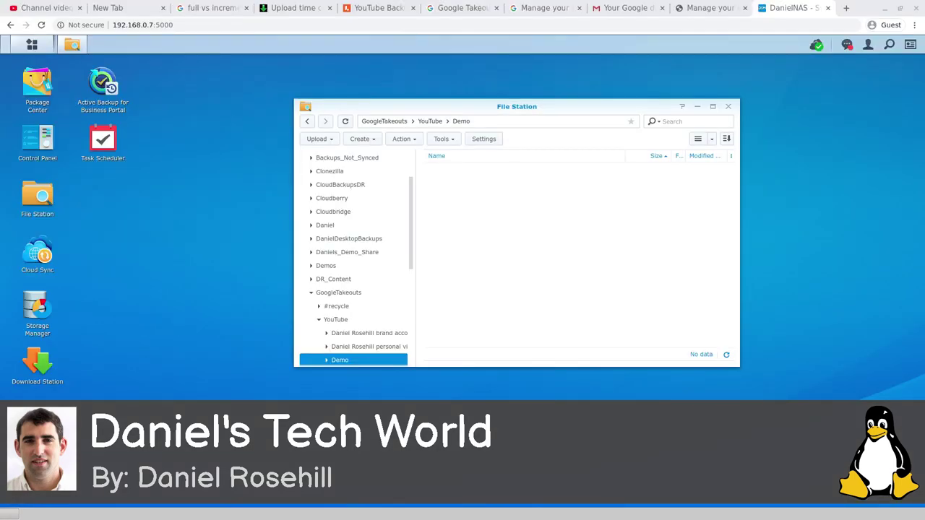
{"action": "left_click_drag", "start_coordinate": [713, 162], "coordinate": [510, 268]}
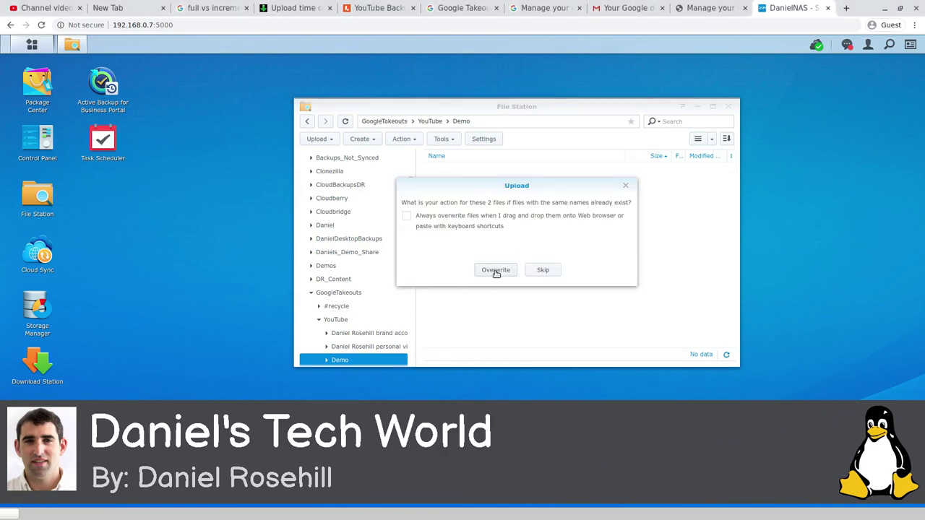
{"action": "left_click", "coordinate": [493, 271]}
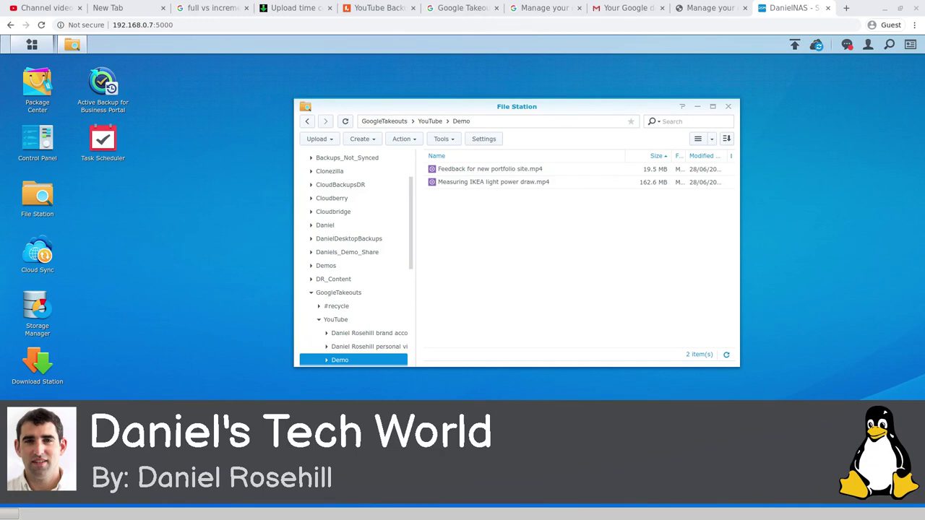
Upload the three local videos, including video3.mp4, to the Demo folder, skipping files that already exist
{"action": "left_click_drag", "start_coordinate": [924, 250], "coordinate": [477, 249]}
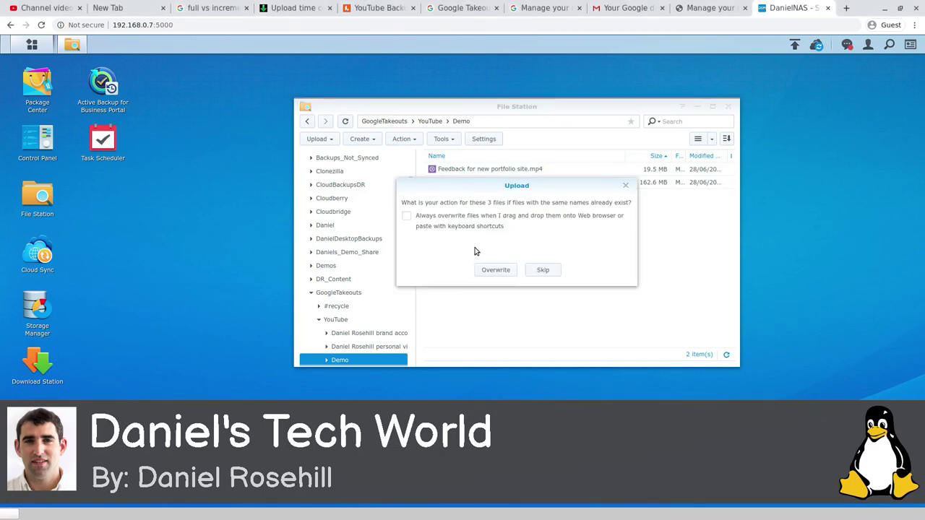
{"action": "left_click", "coordinate": [539, 271]}
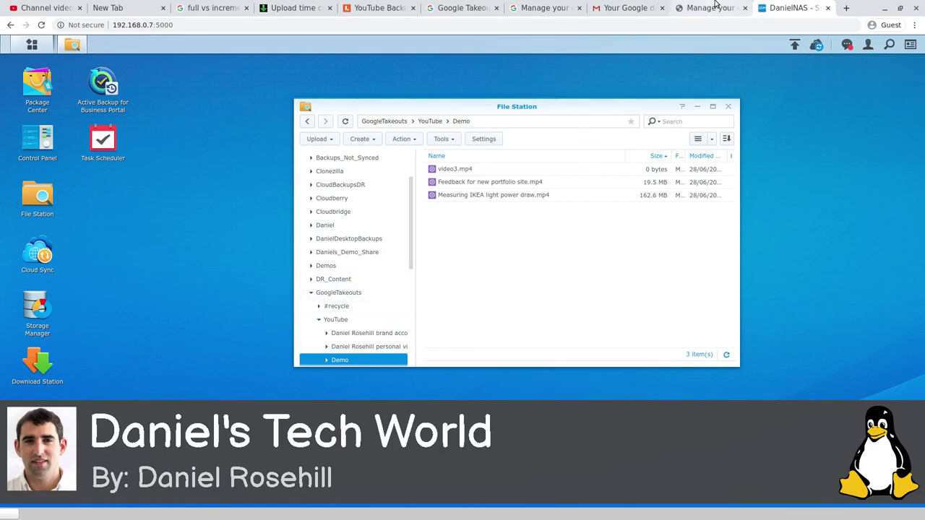
Revisit the upload time calculator, the Google Takeout email and the export management page
{"action": "left_click", "coordinate": [293, 8]}
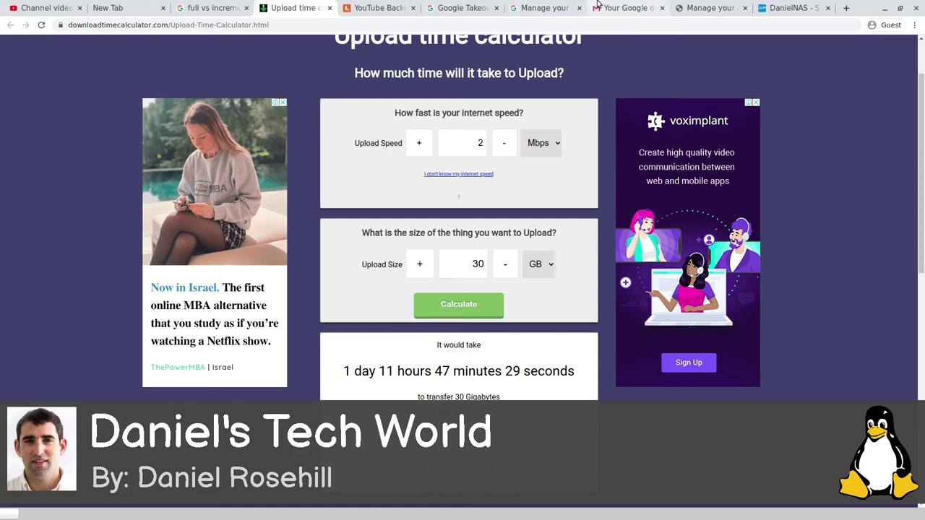
{"action": "left_click", "coordinate": [625, 8]}
{"action": "left_click", "coordinate": [693, 8]}
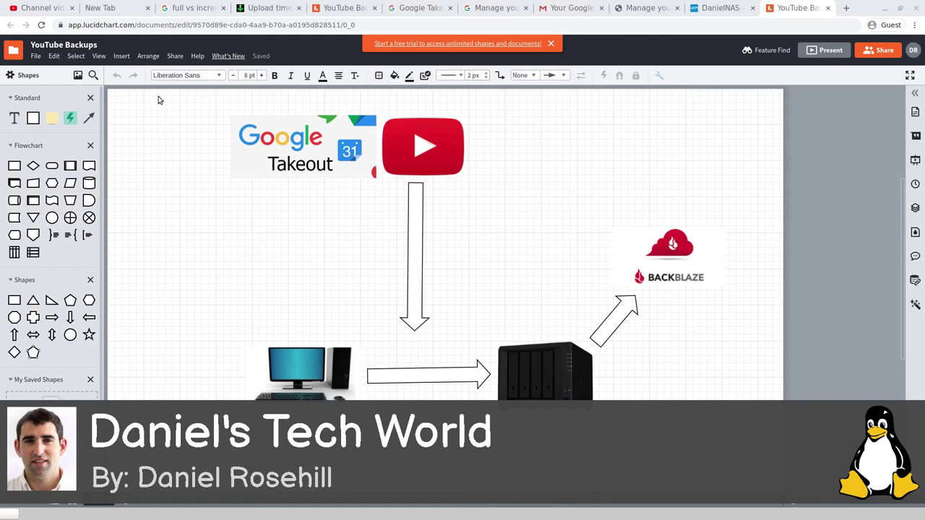
Open the presenter's personal website in a new browser tab
{"action": "left_click", "coordinate": [181, 24]}
{"action": "key", "text": "ctrl+t"}
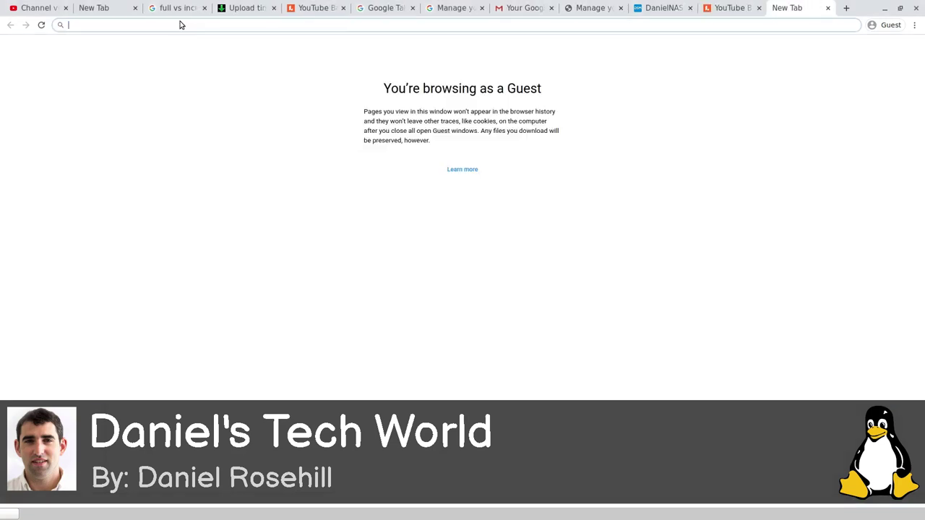
{"action": "type", "text": "danielrosehill.co.il"}
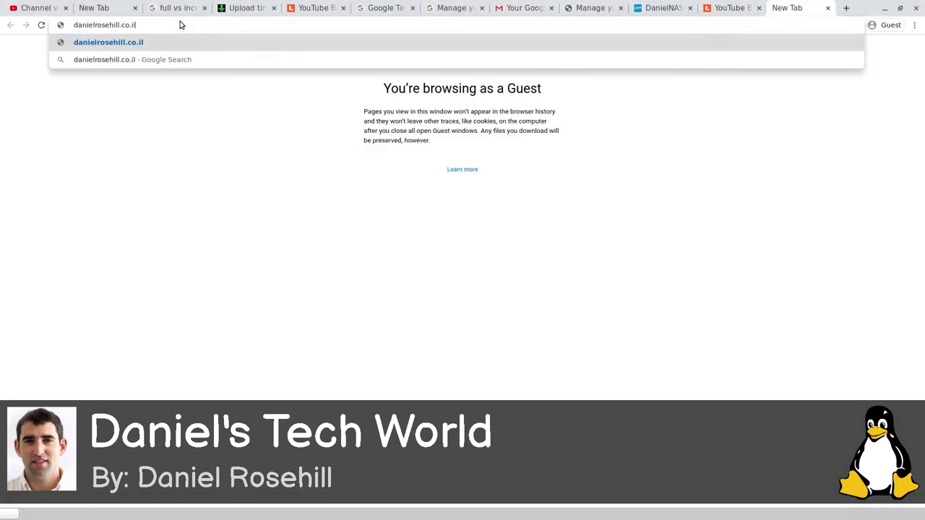
{"action": "key", "text": "Return"}
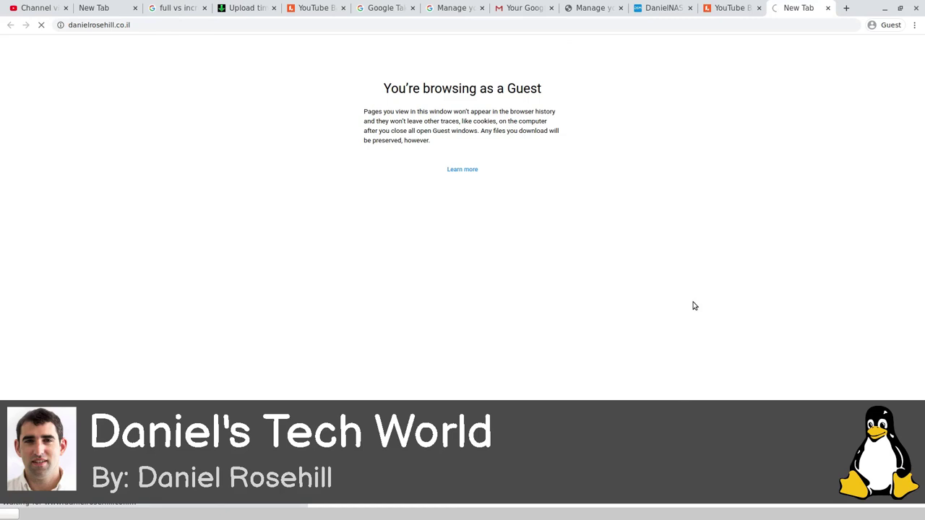